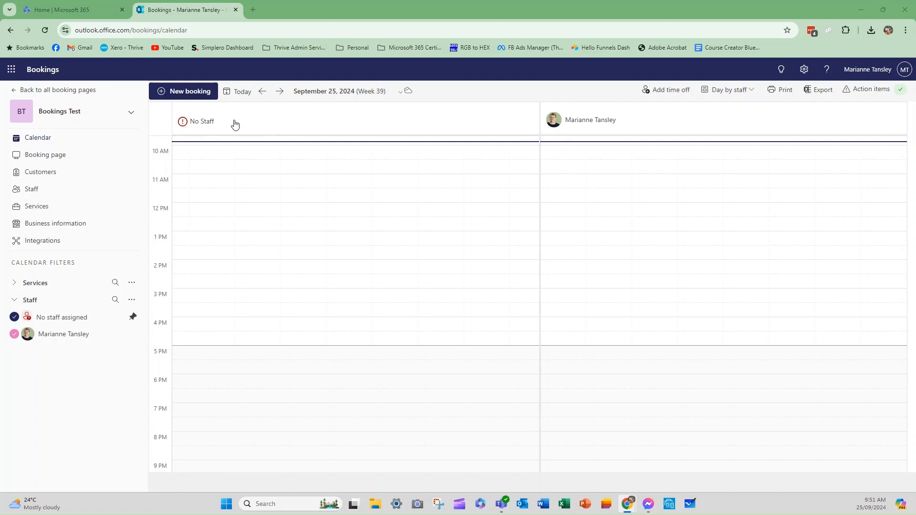
# From the Microsoft 365 home page, open the full list of apps and locate Bookings
pyautogui.click(50, 10)
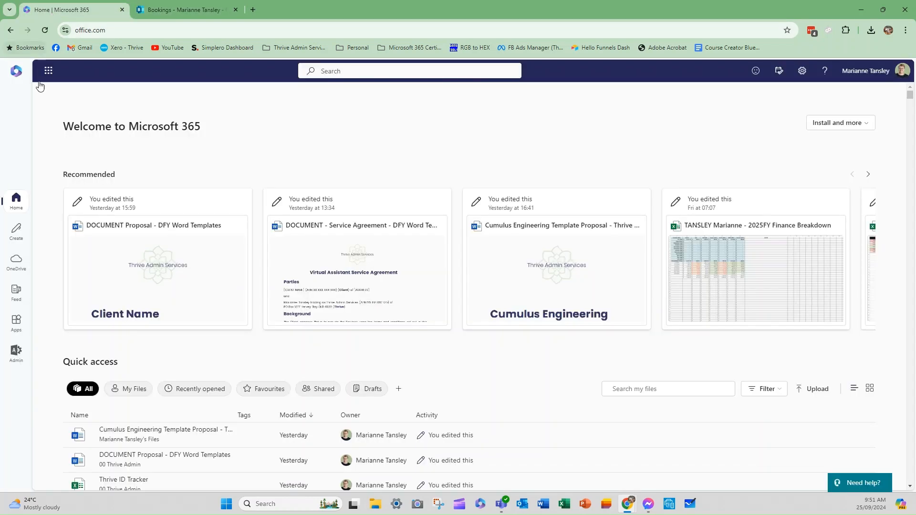
pyautogui.click(48, 72)
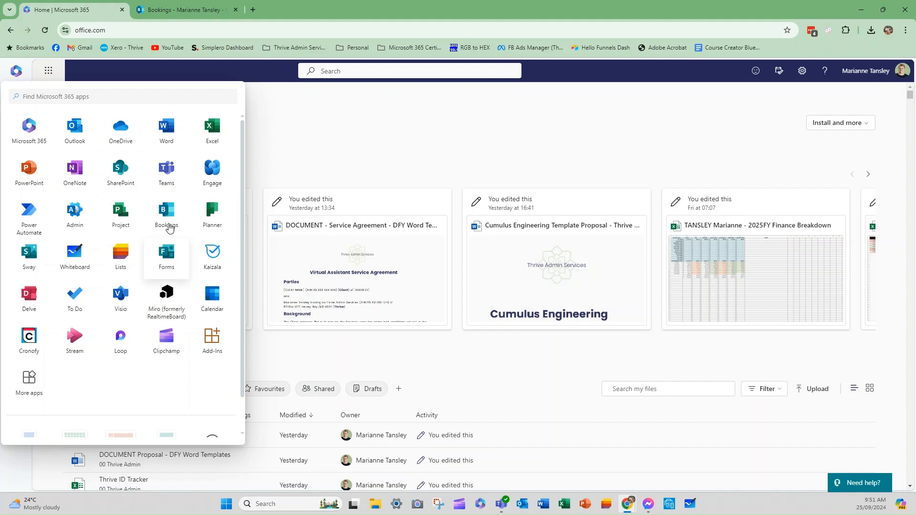
pyautogui.click(28, 383)
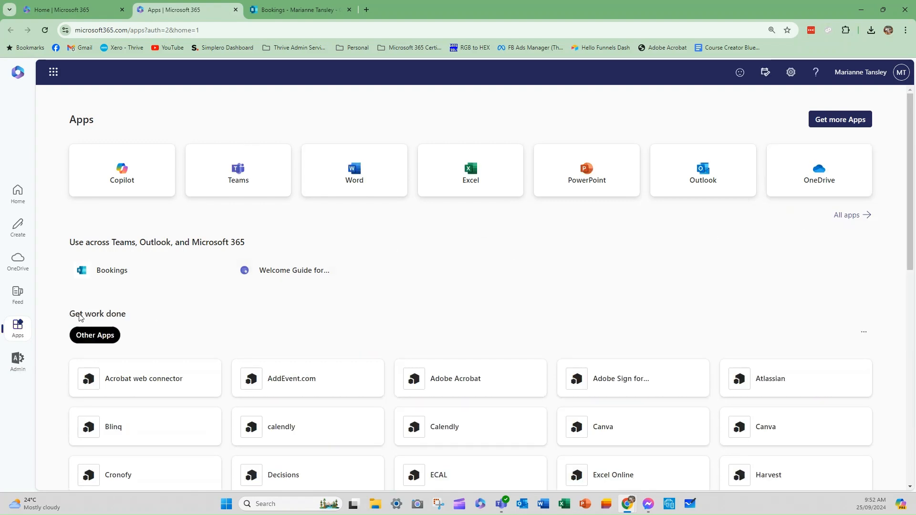
pyautogui.click(844, 215)
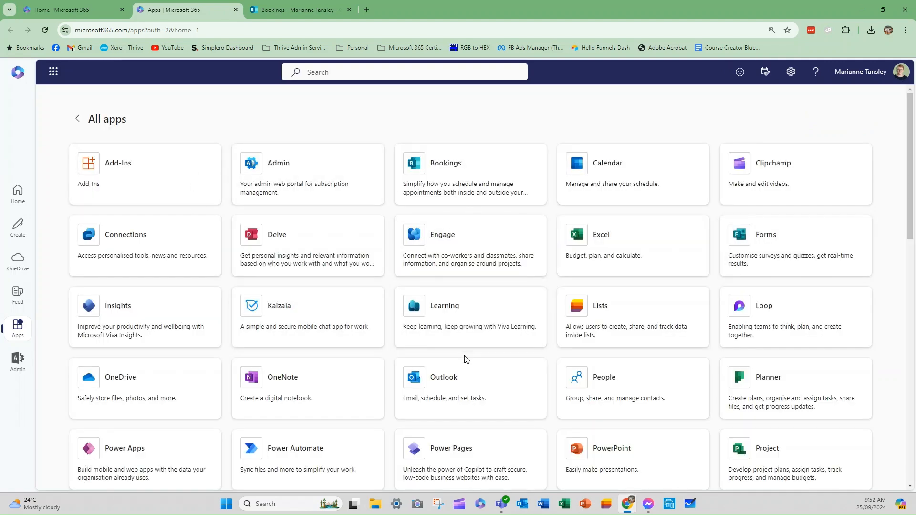
pyautogui.click(453, 182)
# Open the booking page settings of the shared Bookings Test page and set its availability to Available to anyone
pyautogui.click(15, 93)
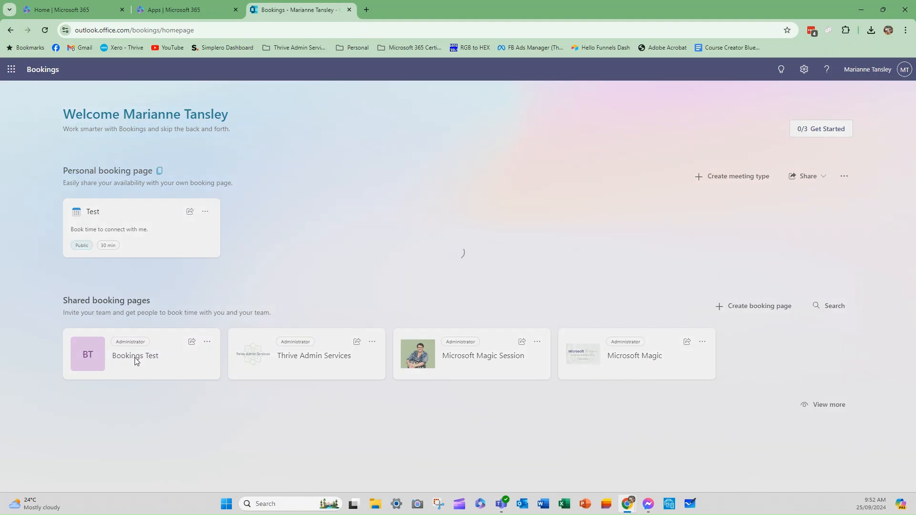
pyautogui.click(136, 361)
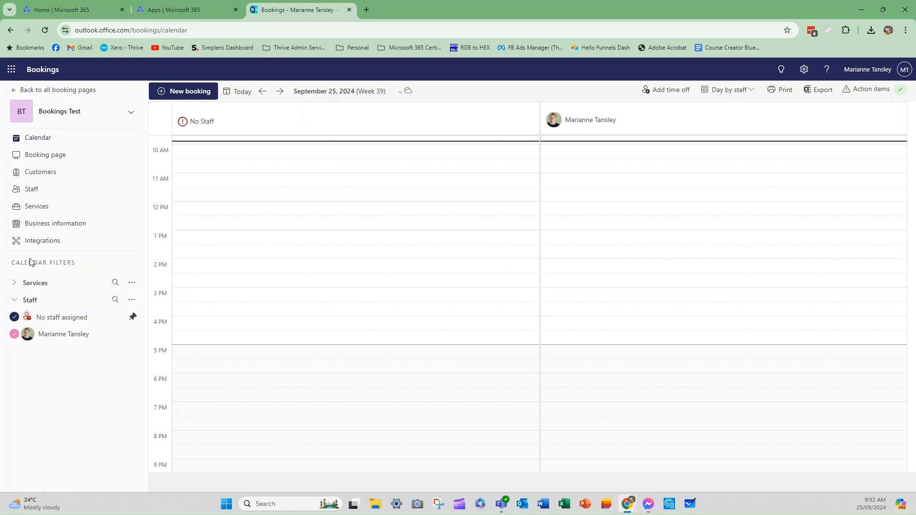
pyautogui.click(39, 159)
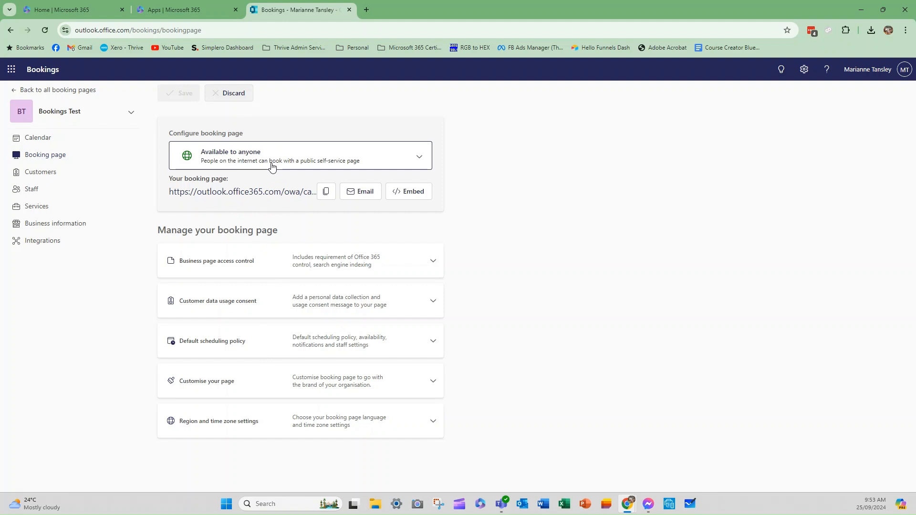
pyautogui.click(242, 160)
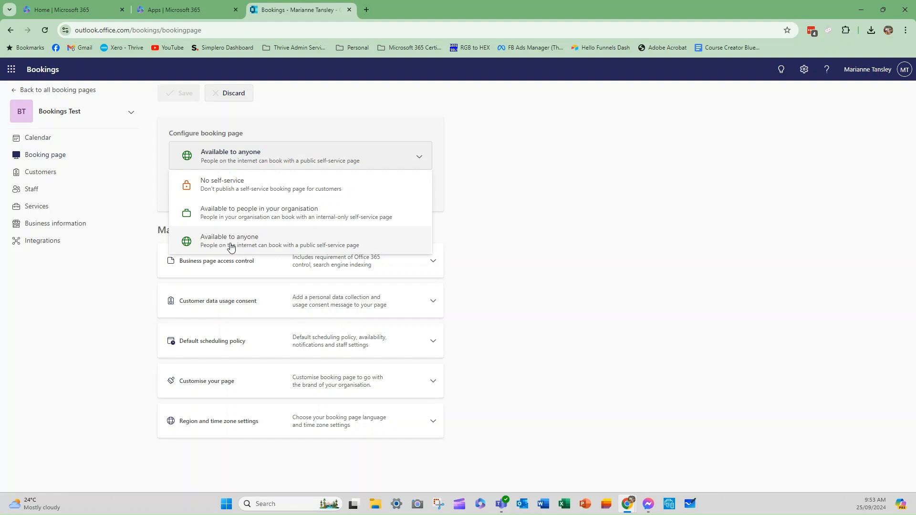
pyautogui.click(252, 247)
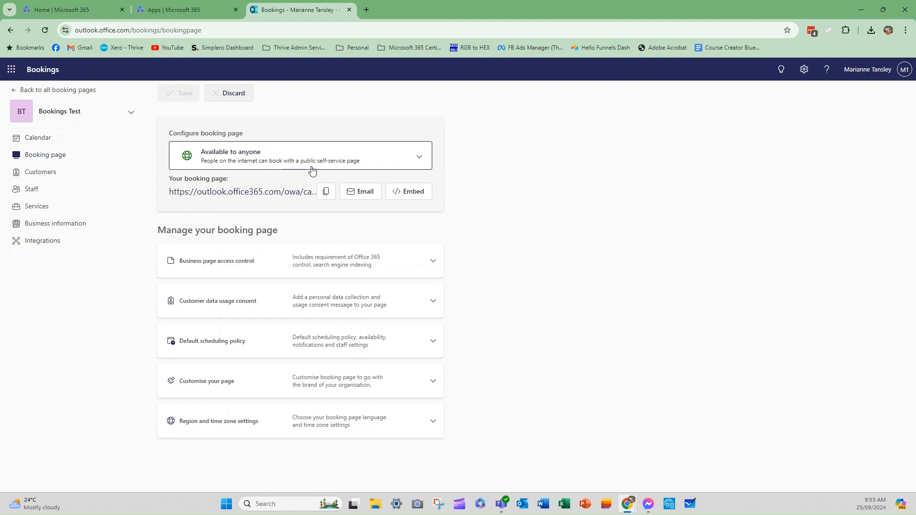
# View the public Bookings Test page through its link, select the Discovery Call service, and return to the booking page settings
pyautogui.click(250, 193)
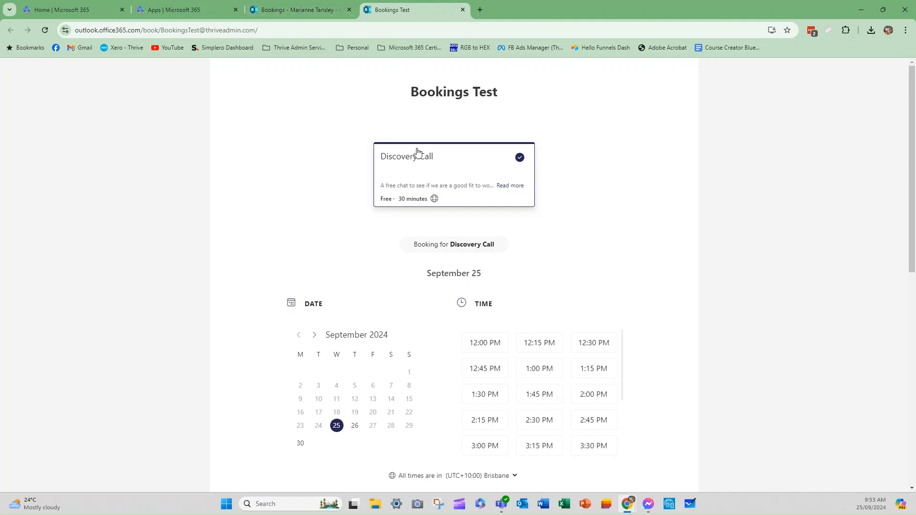
pyautogui.click(397, 179)
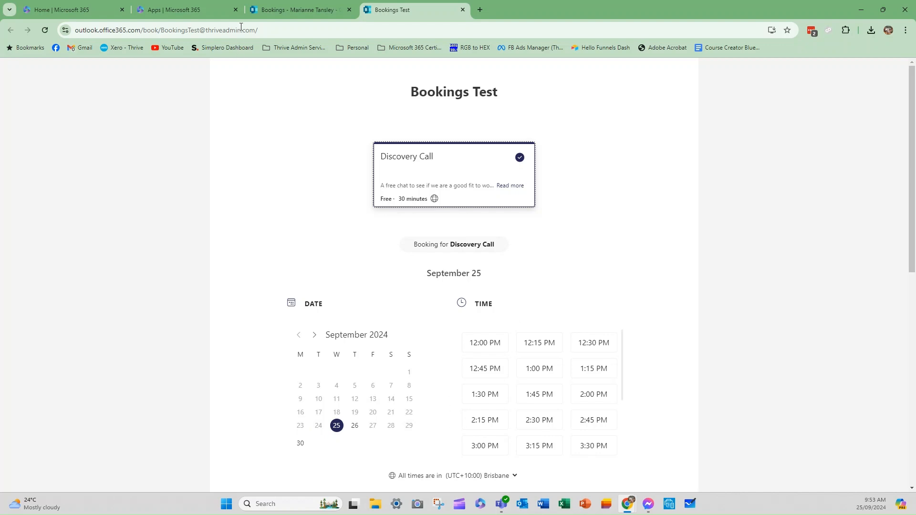
pyautogui.click(295, 12)
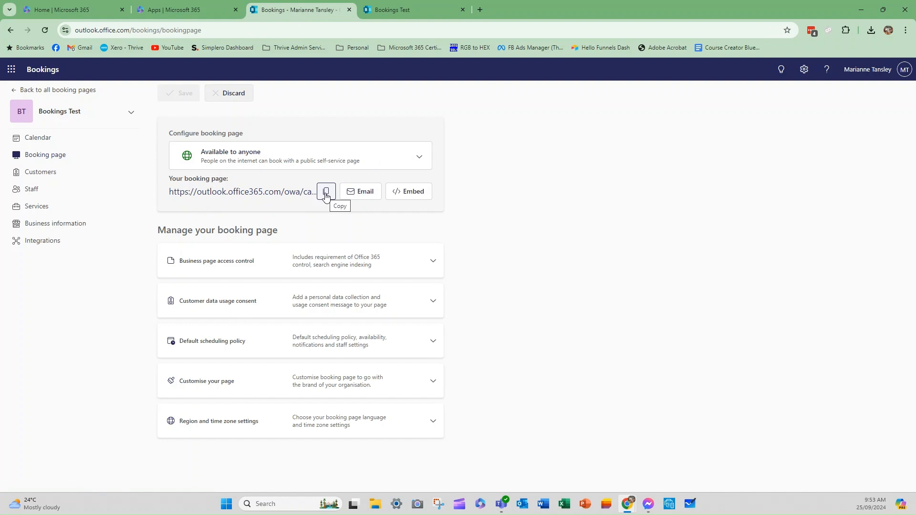
# Review the sharing options of the booking page: the email invitation, the IFrame embed code with its copy option, and the Link code
pyautogui.click(361, 193)
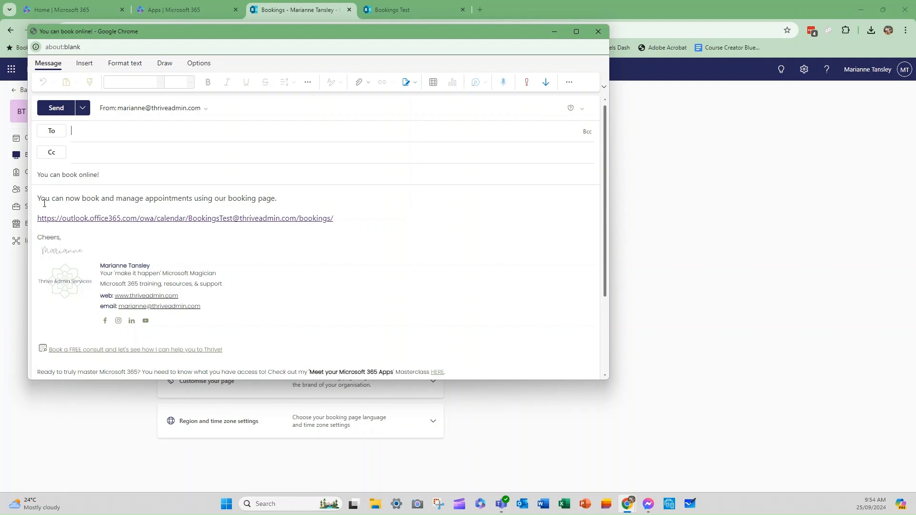
pyautogui.click(592, 37)
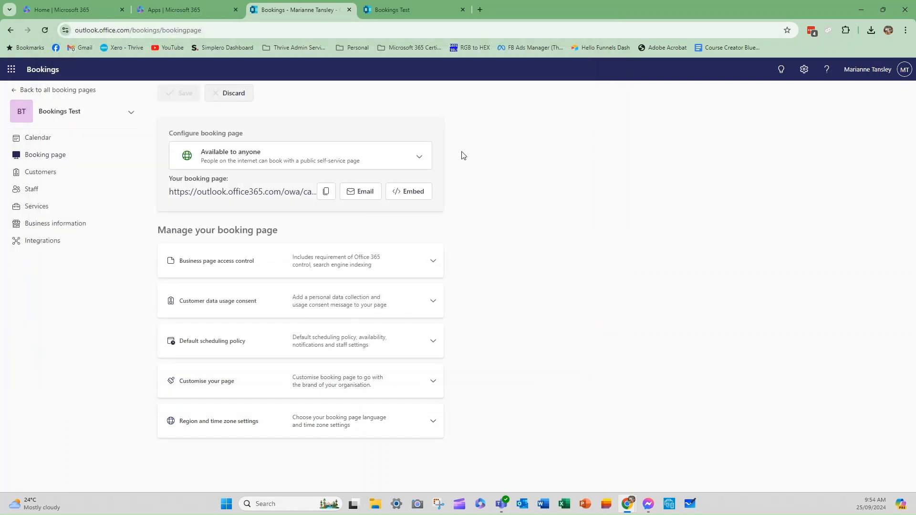
pyautogui.click(411, 195)
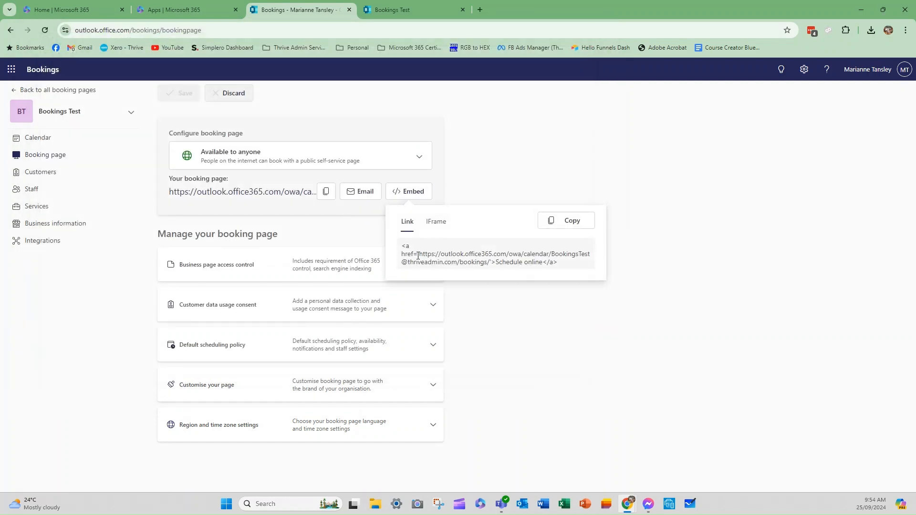
pyautogui.click(449, 230)
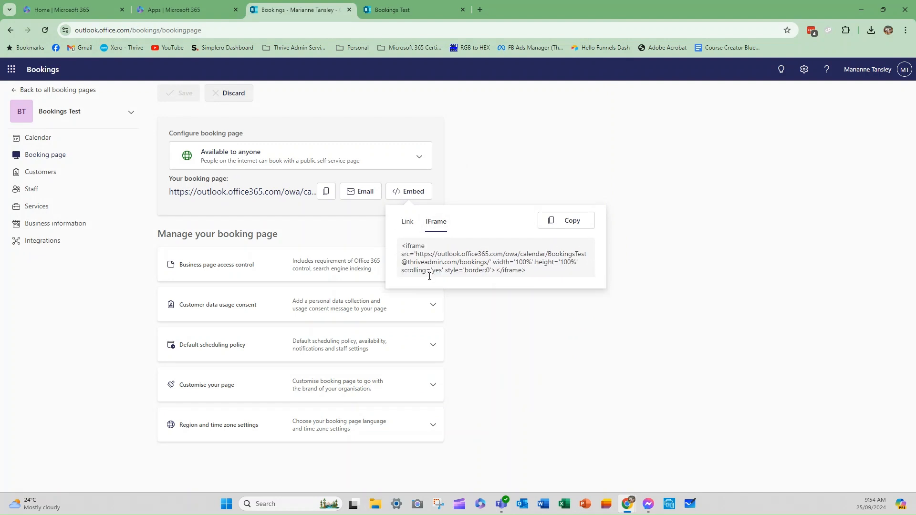
pyautogui.click(567, 220)
pyautogui.click(407, 222)
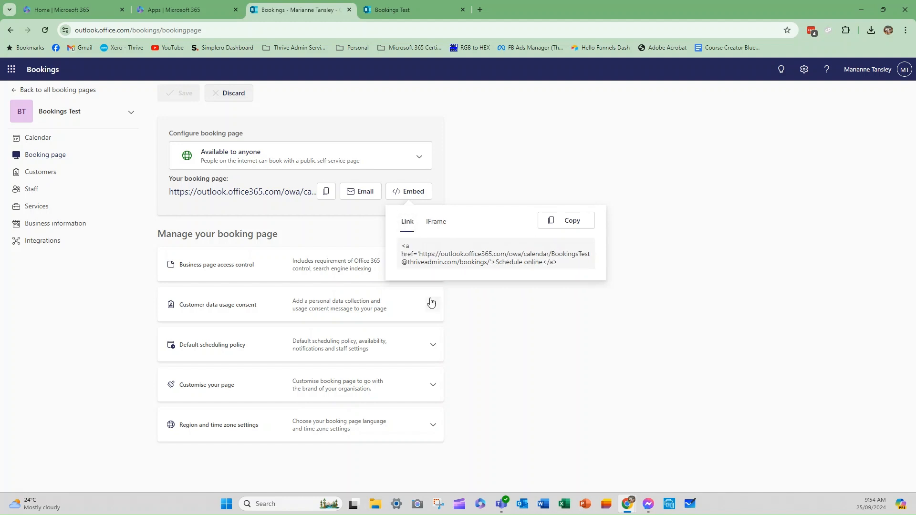
pyautogui.click(601, 296)
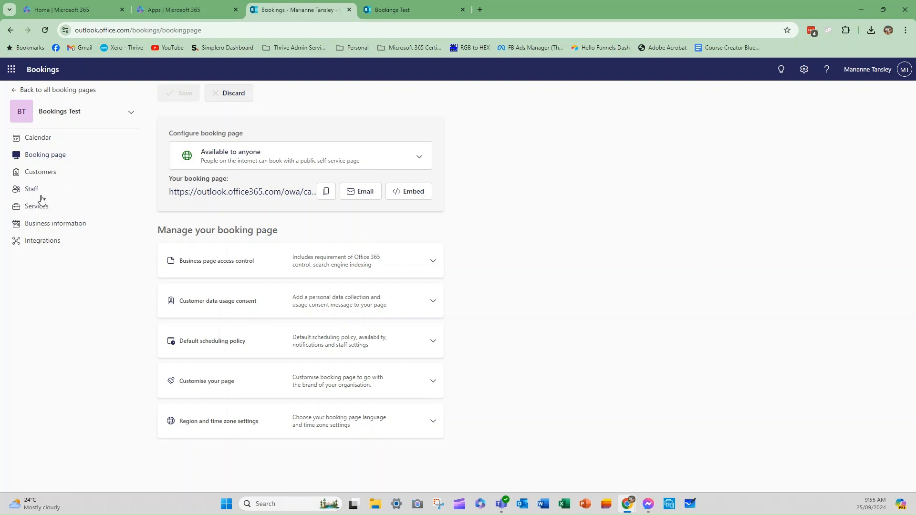
# View the Discovery Call service's own booking page from the Bookings Test services, and return to the service details
pyautogui.click(37, 211)
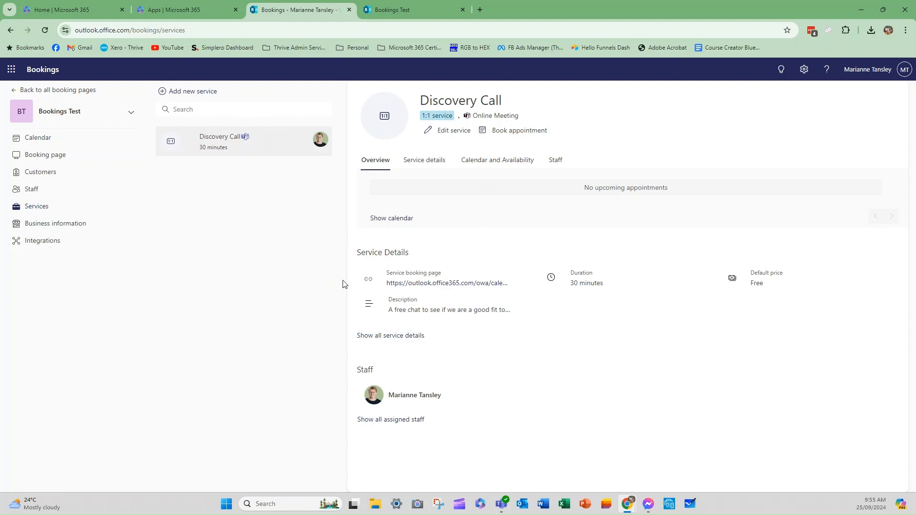
pyautogui.click(433, 283)
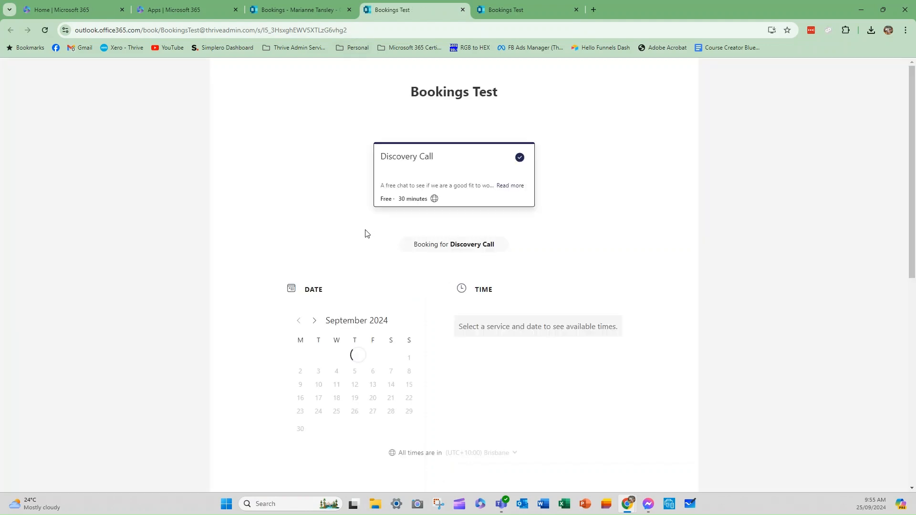
pyautogui.click(289, 10)
# Switch to the shared Thrive Admin Services booking page and open its public self-service page from its link
pyautogui.click(30, 90)
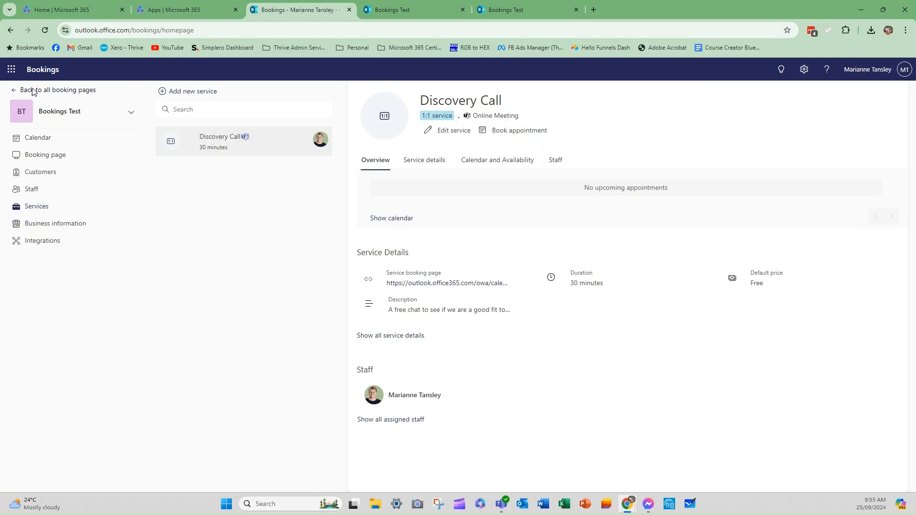
pyautogui.click(304, 364)
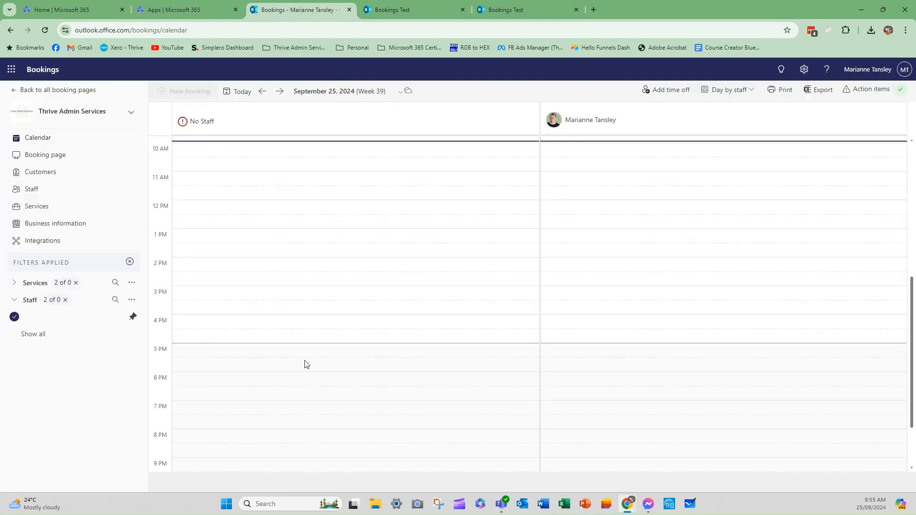
pyautogui.click(33, 157)
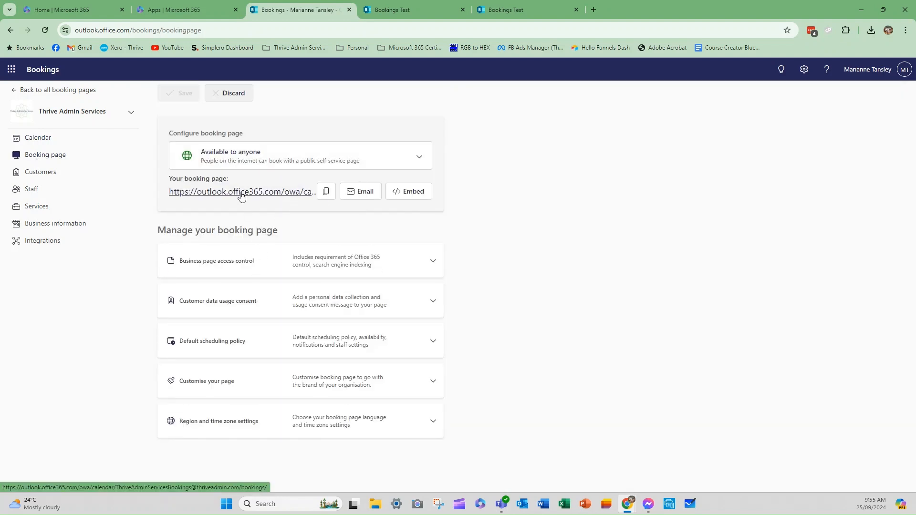
pyautogui.click(240, 194)
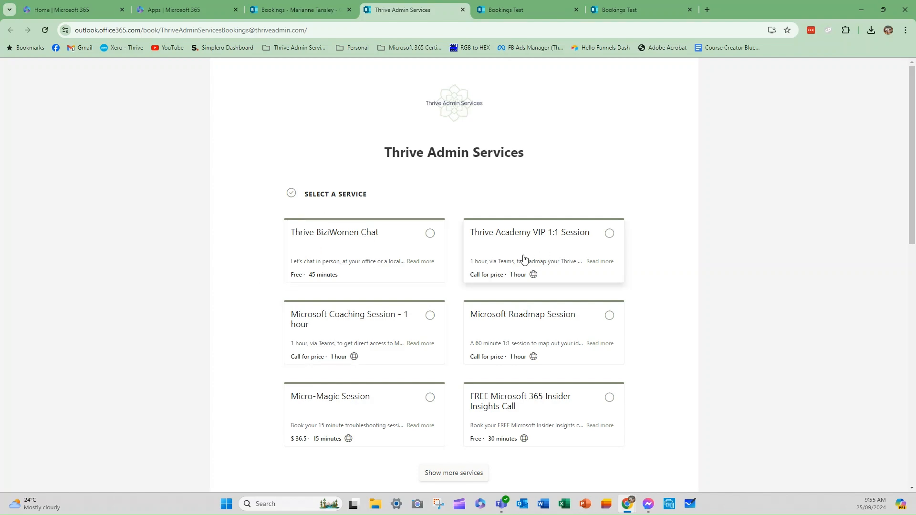
# Expand the public page's service list to include the hidden services and look through all the offered sessions
pyautogui.scroll(-4, 435, 392)
pyautogui.click(442, 287)
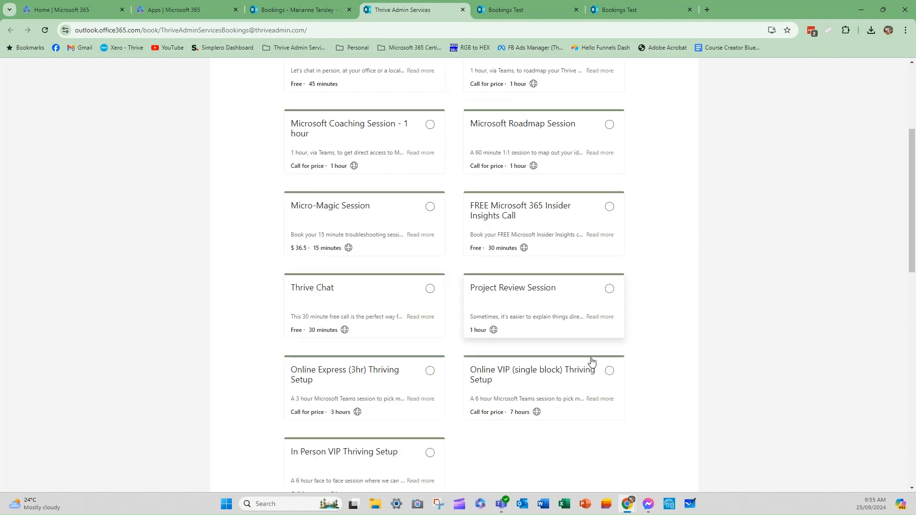
pyautogui.scroll(-4, 432, 329)
pyautogui.scroll(5, 466, 153)
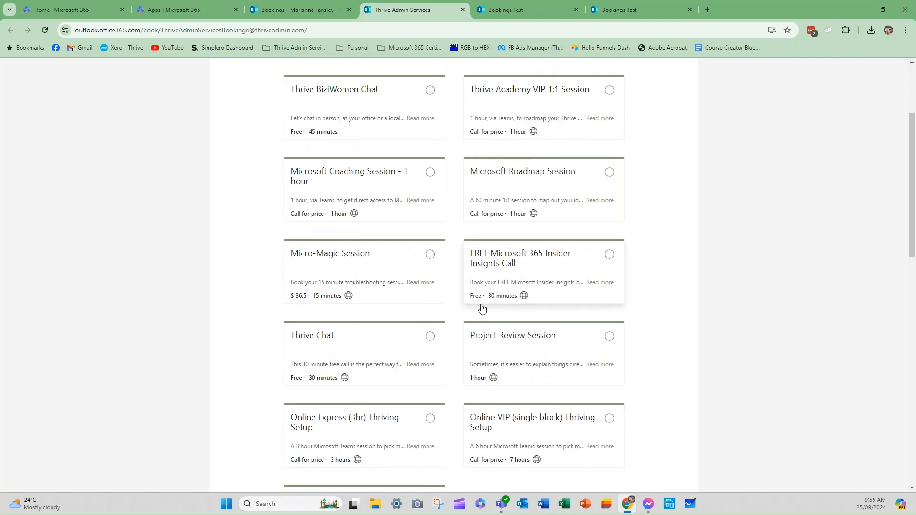
pyautogui.scroll(-5, 535, 306)
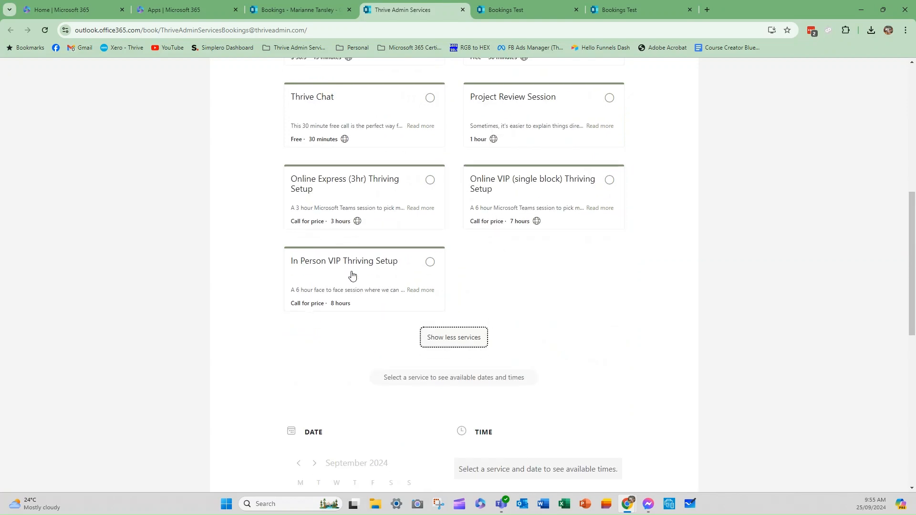
pyautogui.scroll(2, 414, 161)
pyautogui.scroll(2, 420, 148)
pyautogui.scroll(-6, 439, 258)
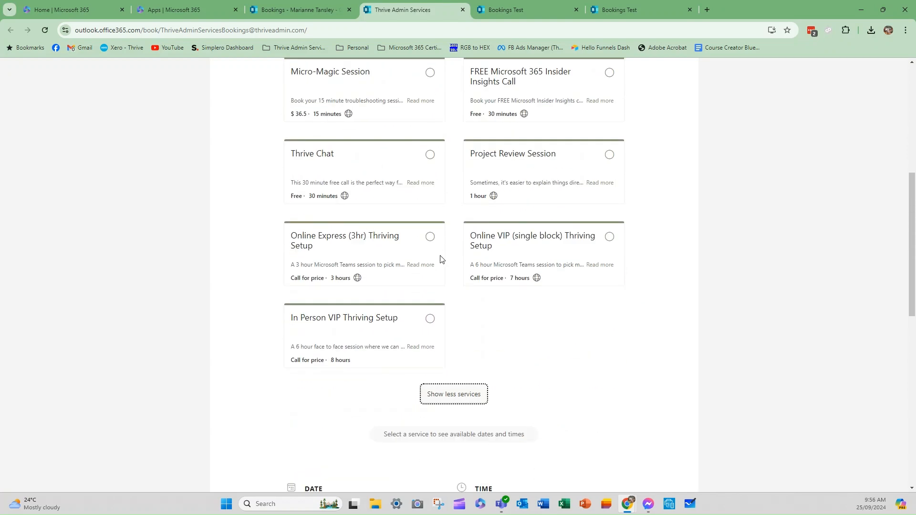
# Check the available dates for In Person VIP Thriving Setup, and select Thrive Chat to compare its availability
pyautogui.click(337, 194)
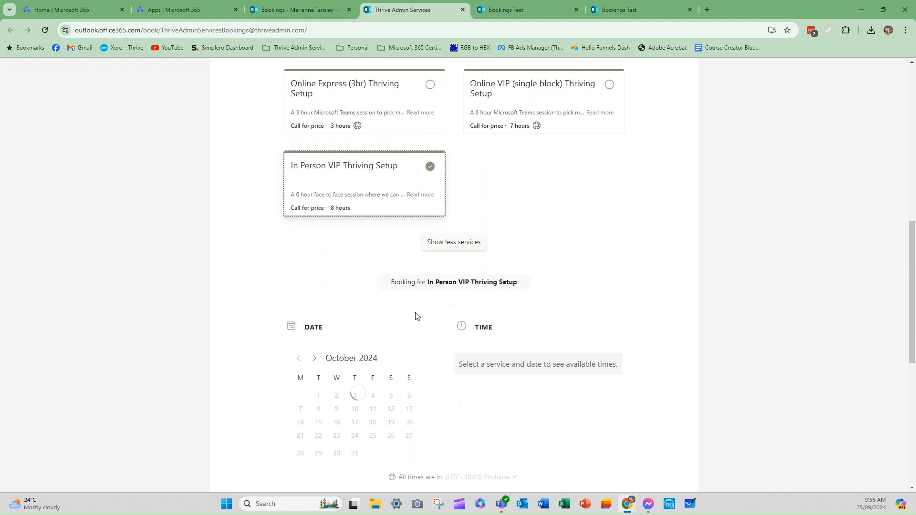
pyautogui.scroll(-1, 416, 343)
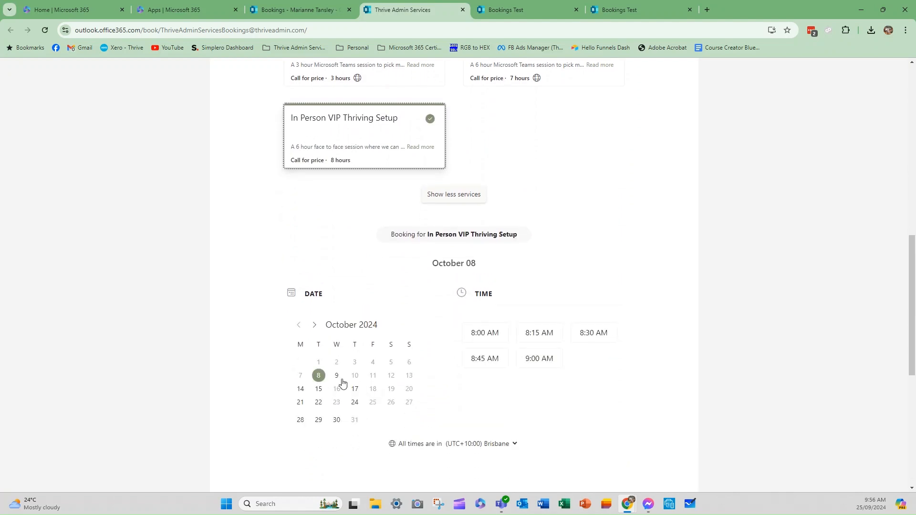
pyautogui.scroll(7, 357, 197)
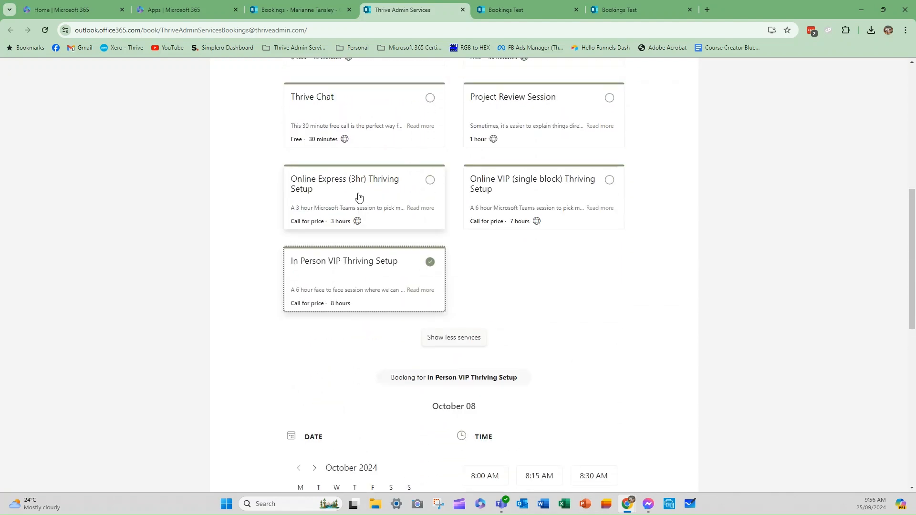
pyautogui.click(324, 304)
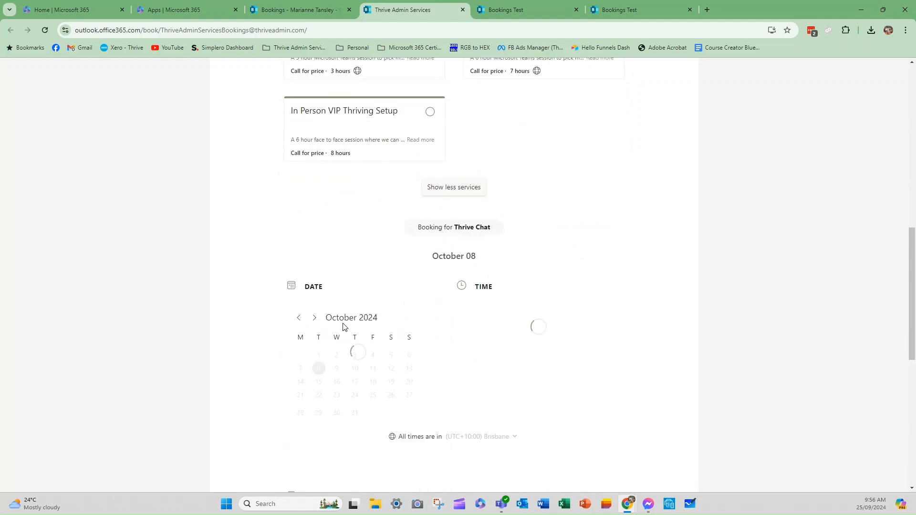
pyautogui.scroll(6, 362, 352)
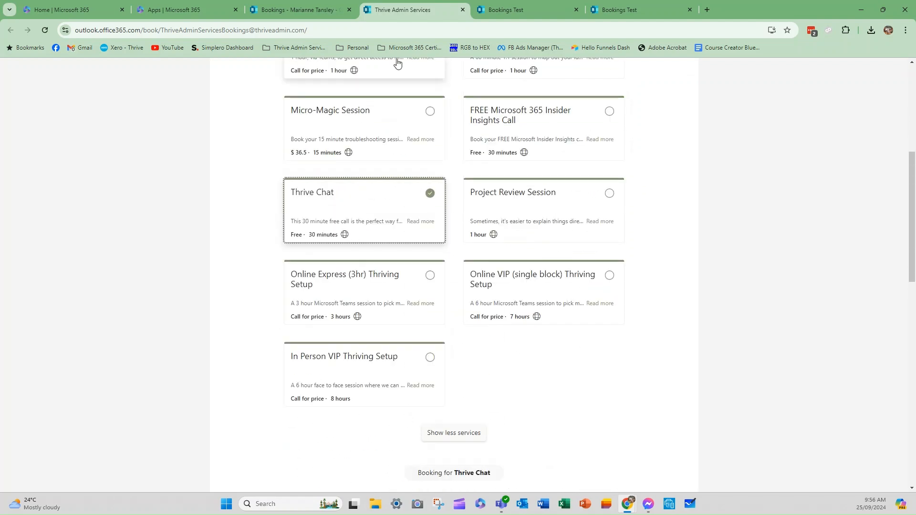
# Open the Thrive Chat service's own booking page from the Thrive Admin Services list of services and view its available times
pyautogui.click(306, 9)
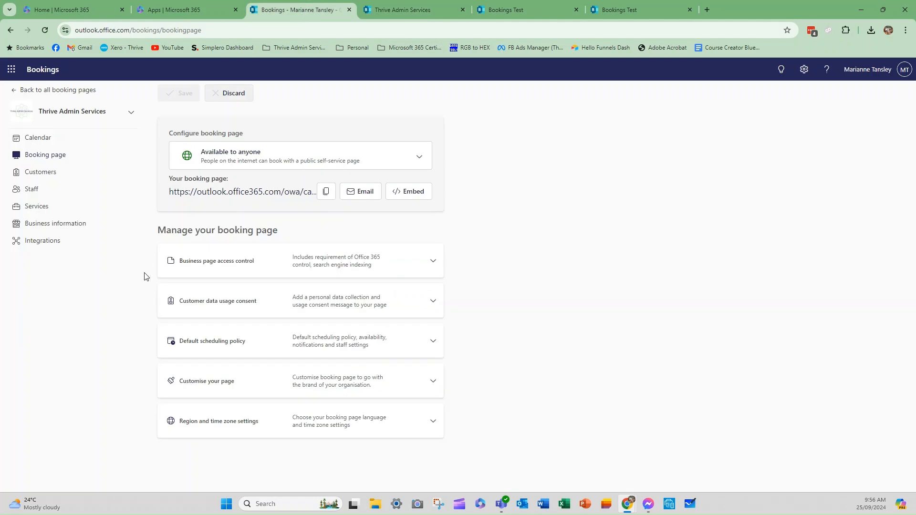
pyautogui.click(35, 207)
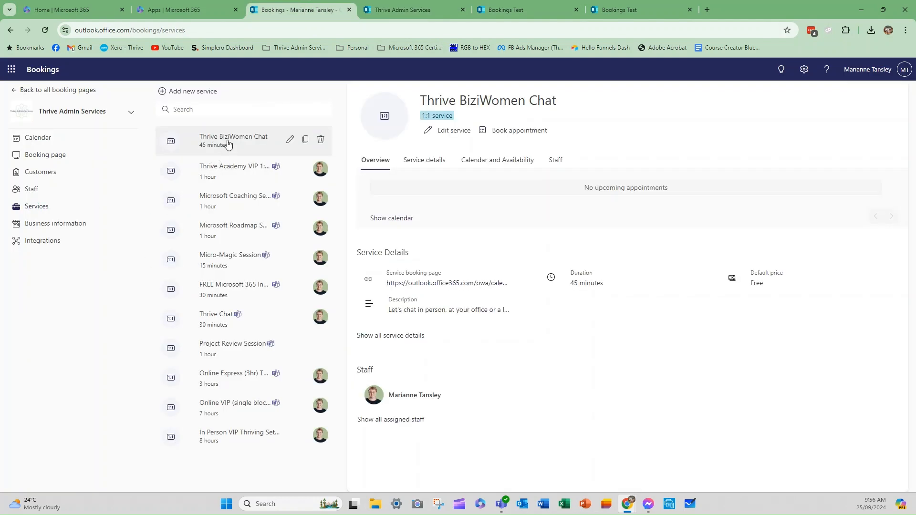
pyautogui.click(218, 317)
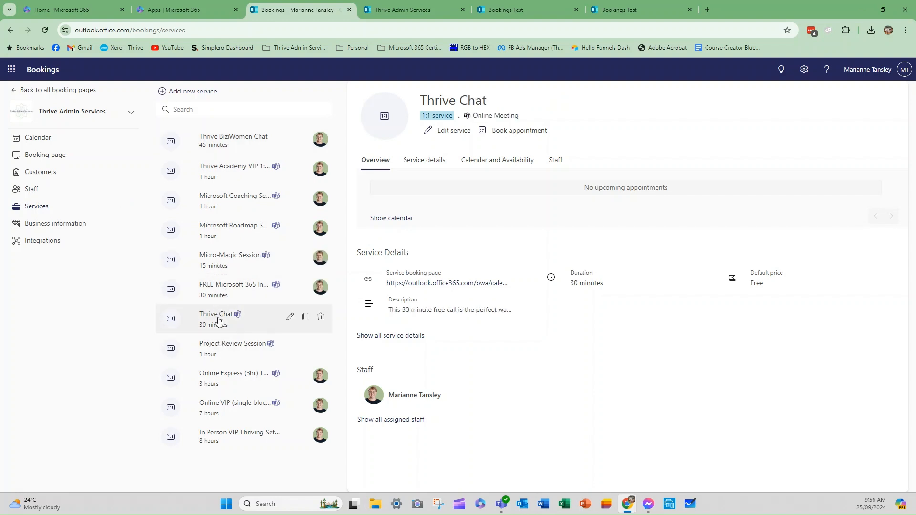
pyautogui.click(450, 285)
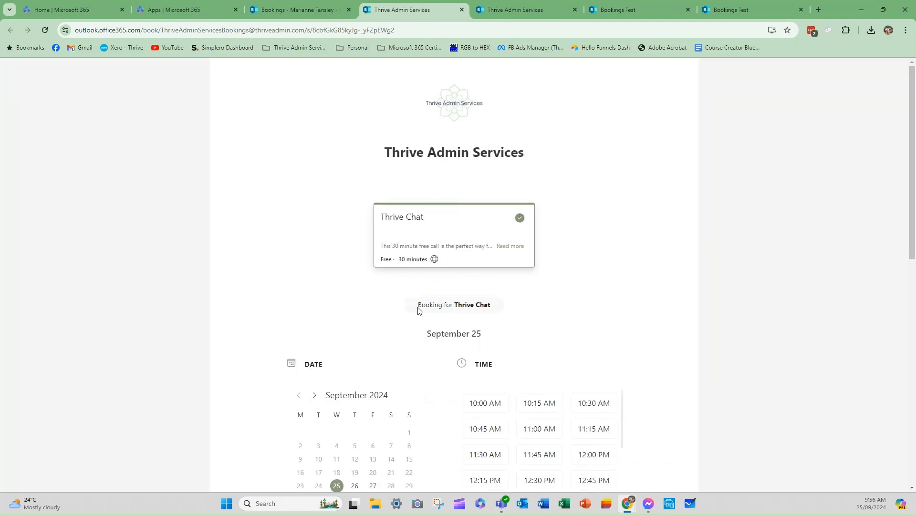
pyautogui.scroll(-2, 424, 411)
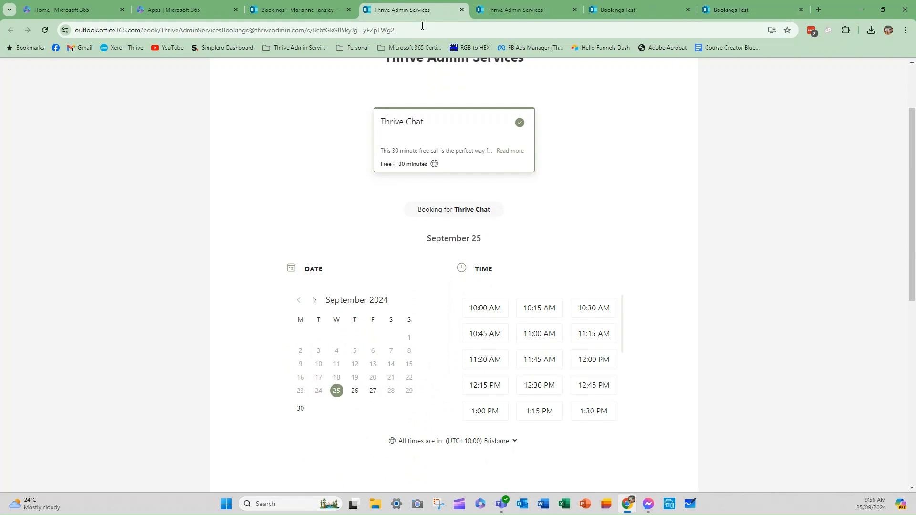
# Copy the Thrive Chat service booking page link from its service details, and return to that service's own booking page
pyautogui.click(290, 7)
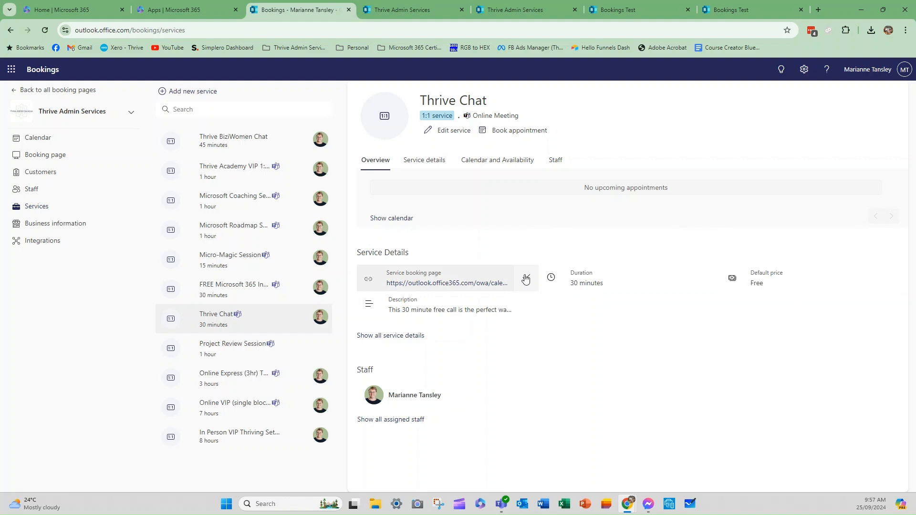
pyautogui.click(504, 7)
pyautogui.click(413, 6)
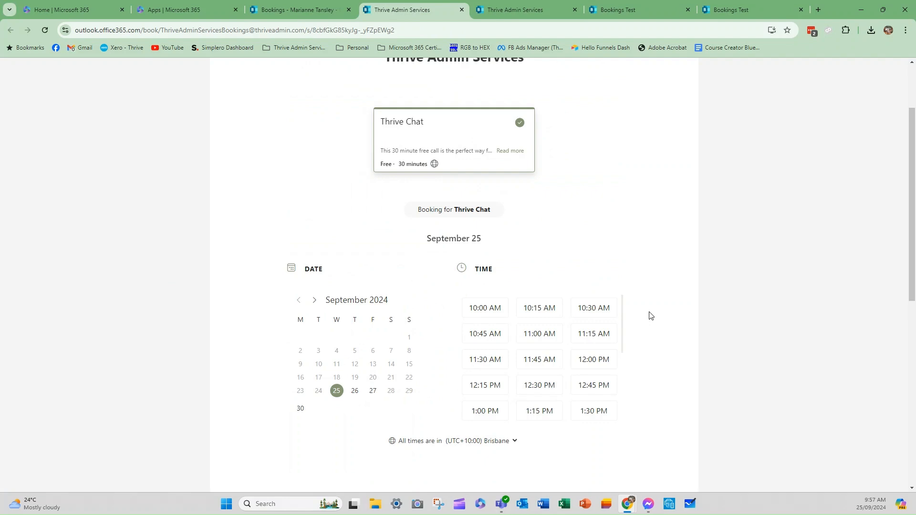
# Look through the Thrive Chat booking page, from the available times down to the customer details and additional information form
pyautogui.scroll(-5, 649, 316)
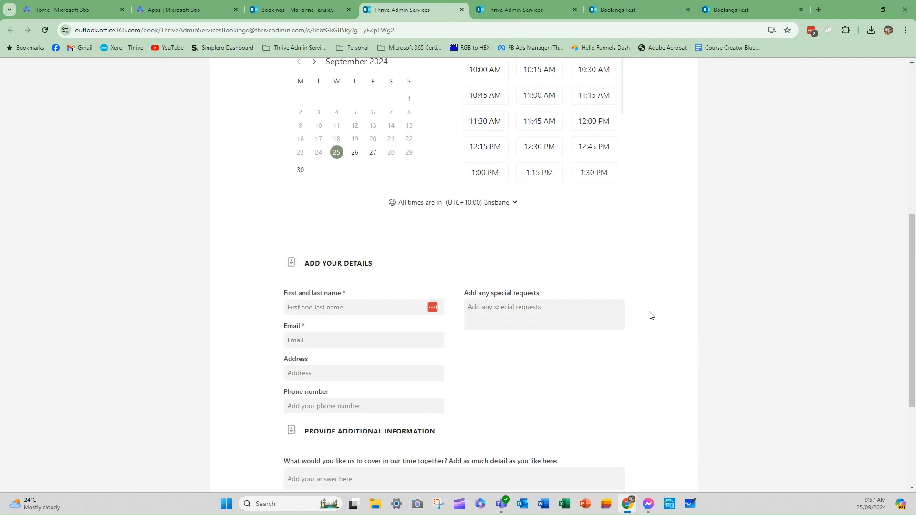
pyautogui.scroll(-3, 648, 315)
pyautogui.scroll(4, 649, 316)
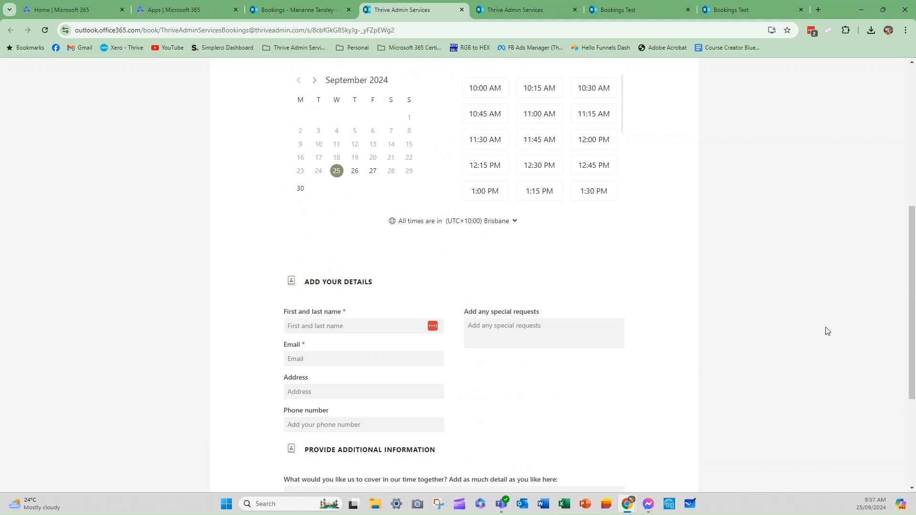
pyautogui.scroll(3, 608, 340)
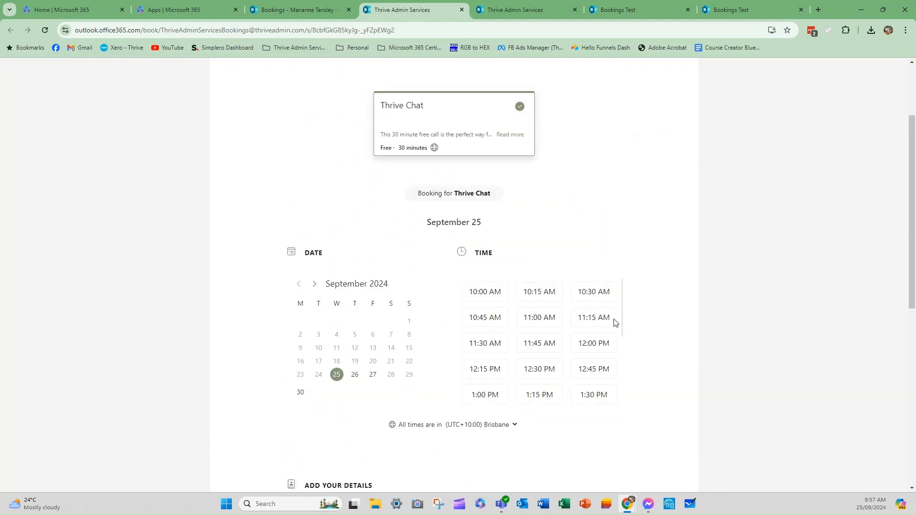
pyautogui.scroll(1, 614, 323)
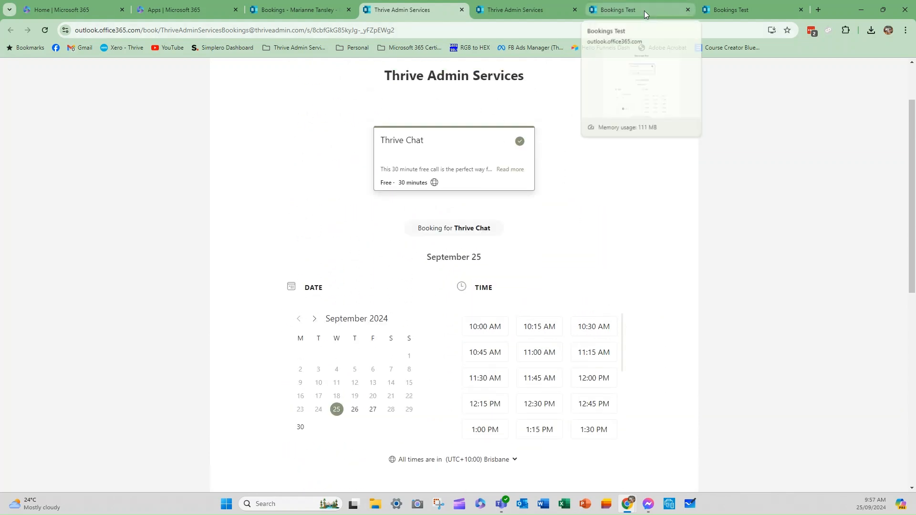
# View the Bookings Test public page, and go back to the overview of all booking pages in Bookings
pyautogui.click(740, 12)
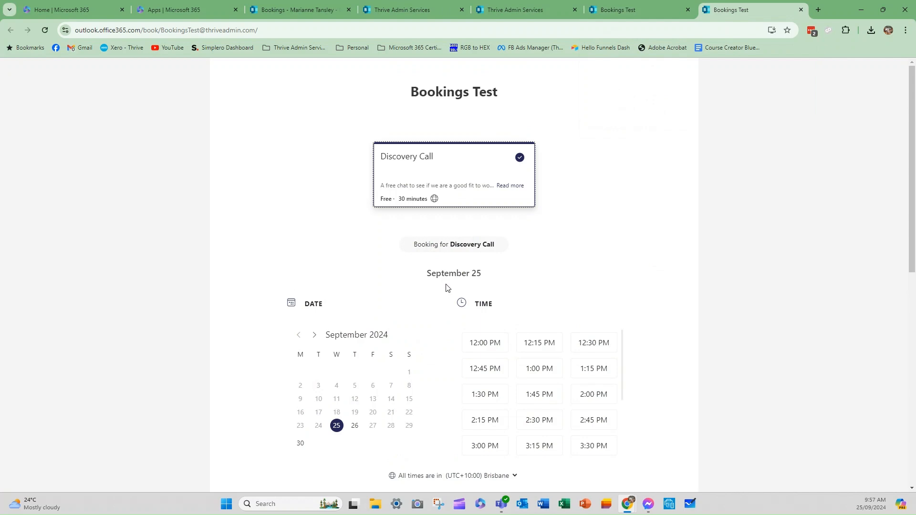
pyautogui.click(270, 12)
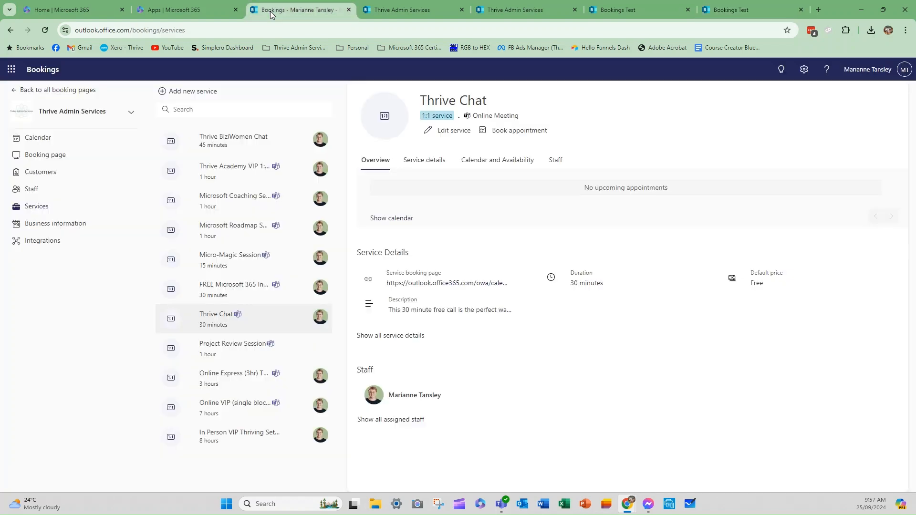
pyautogui.click(34, 90)
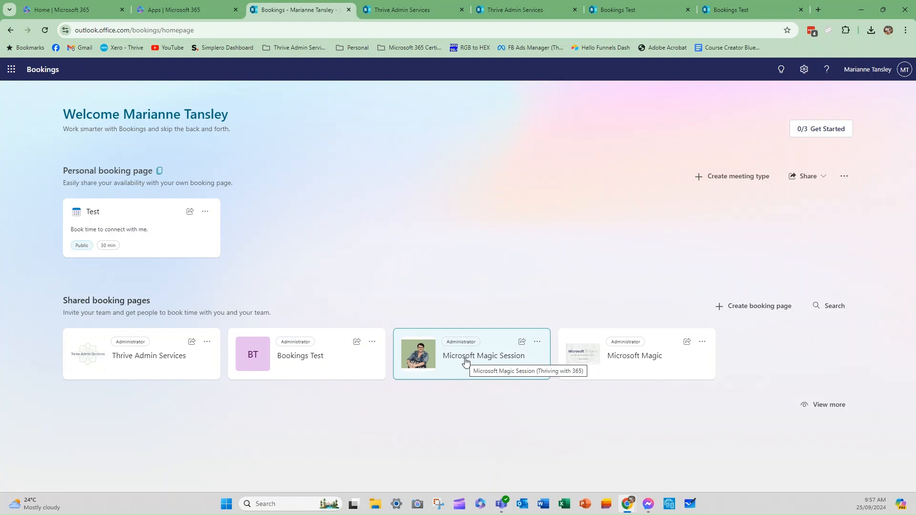
# Compare the full Thrive Admin Services public page with the Thrive Chat-only page, and return to the Bookings overview
pyautogui.click(508, 10)
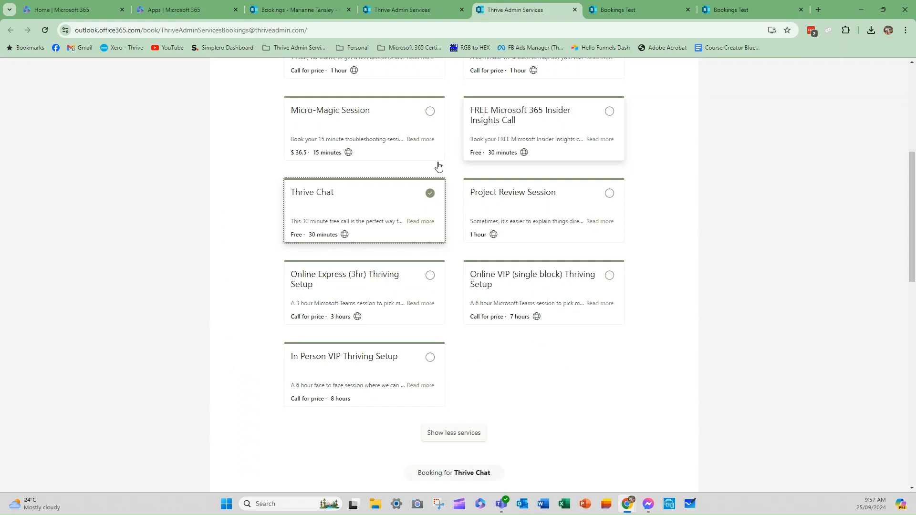
pyautogui.click(406, 10)
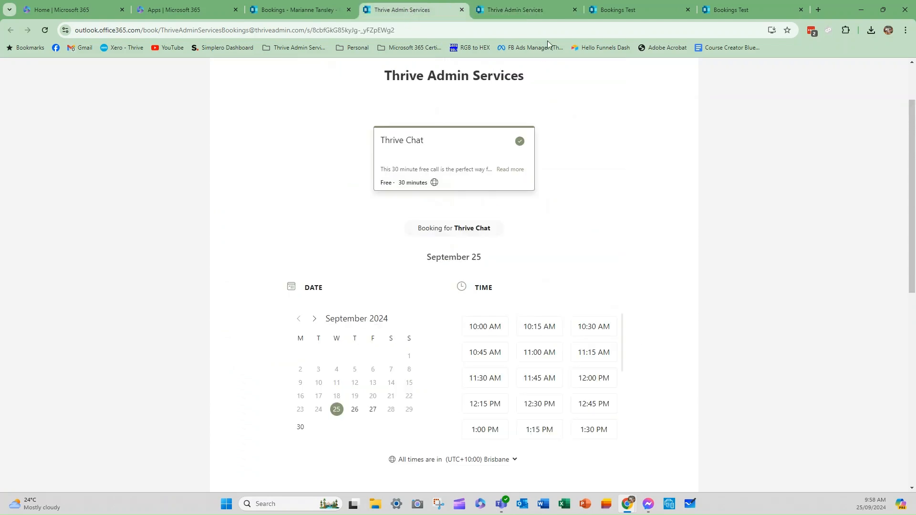
pyautogui.click(298, 9)
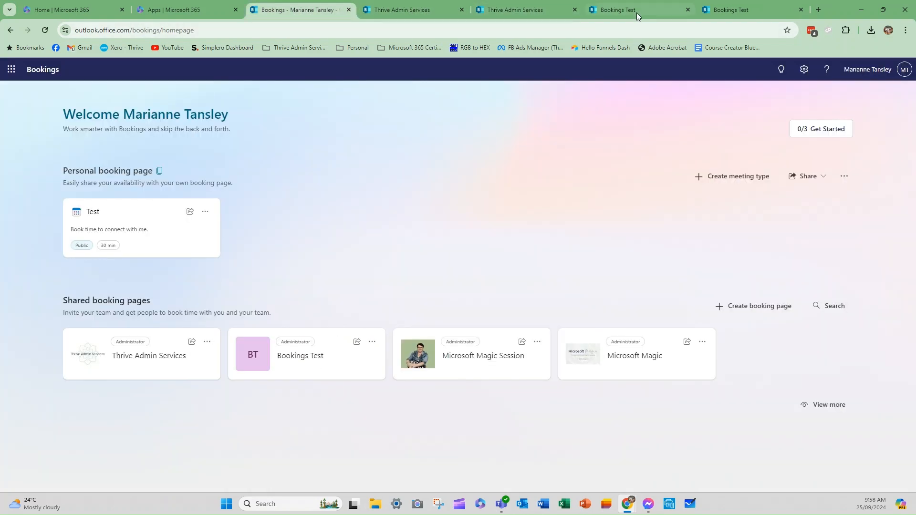
# Open the Bookings Test shared page's services and copy the Discovery Call service booking page link
pyautogui.click(293, 365)
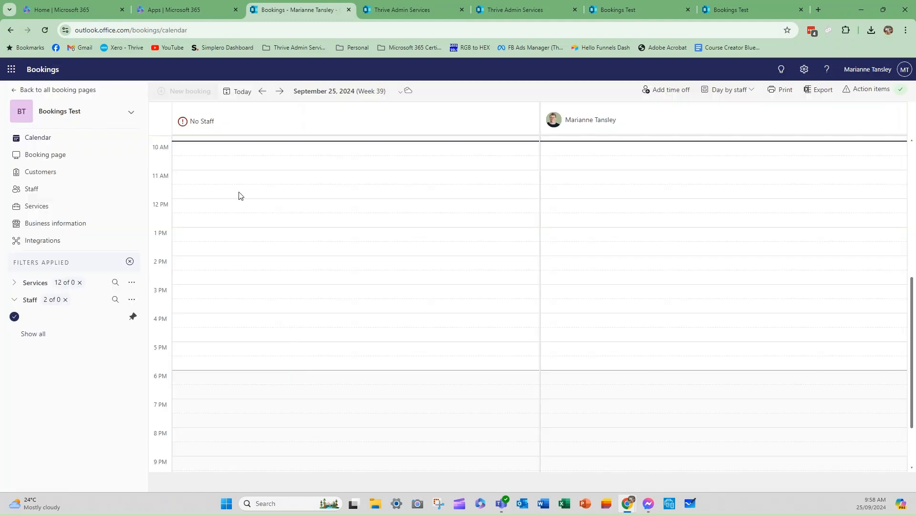
pyautogui.click(37, 206)
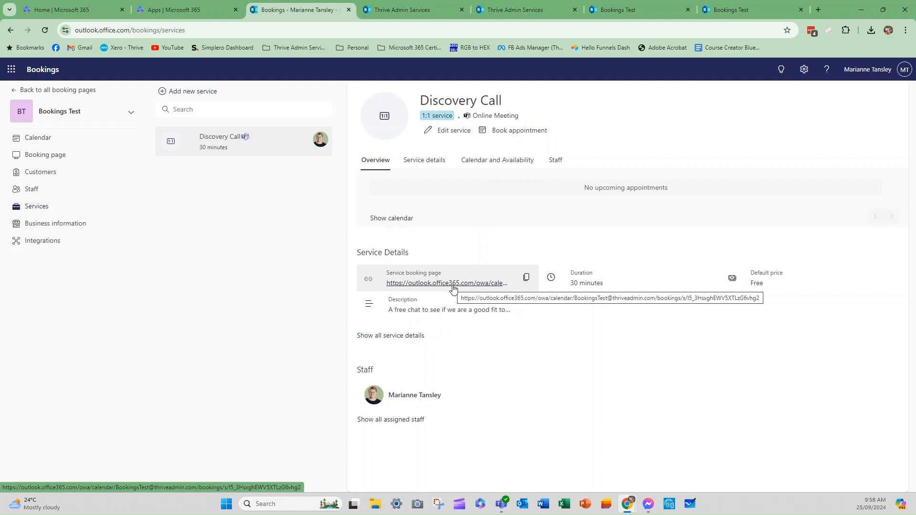
pyautogui.click(526, 279)
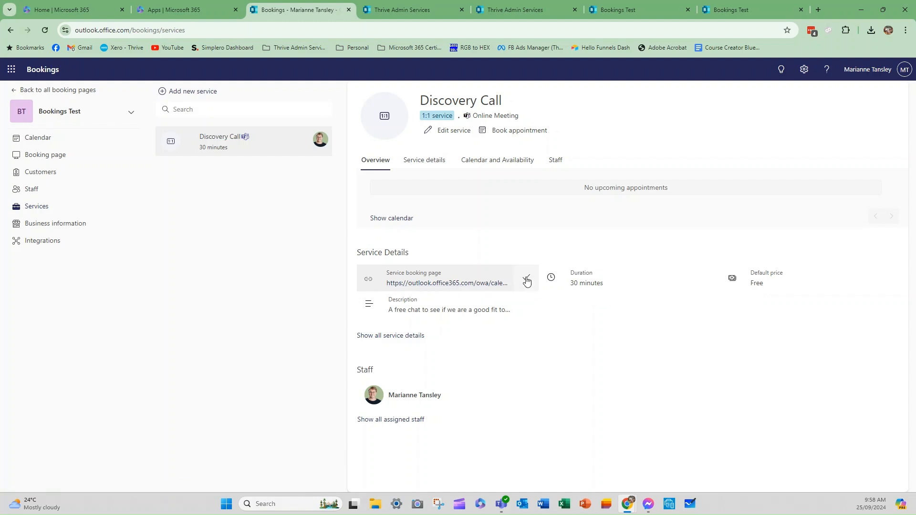
# Start an email sharing the Bookings Test booking page and set its link's display text to "Click HERE to book an appointment with me"
pyautogui.click(36, 155)
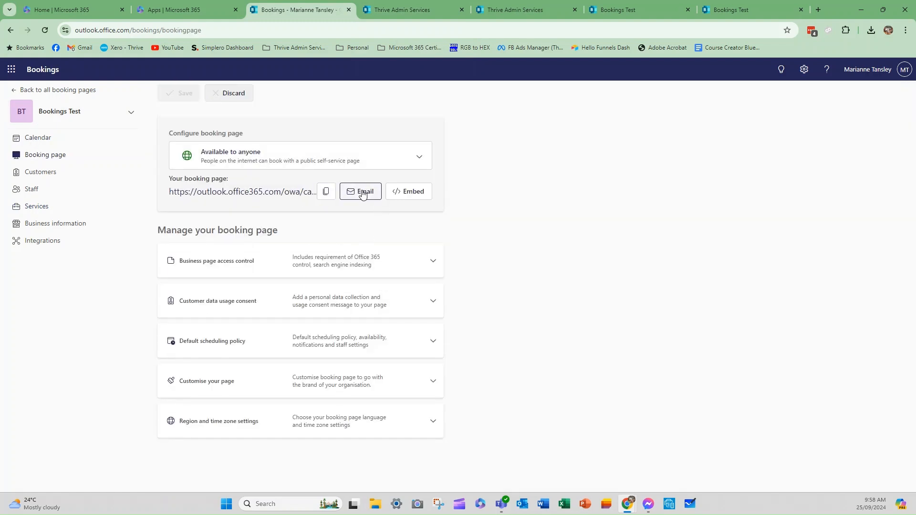
pyautogui.click(362, 193)
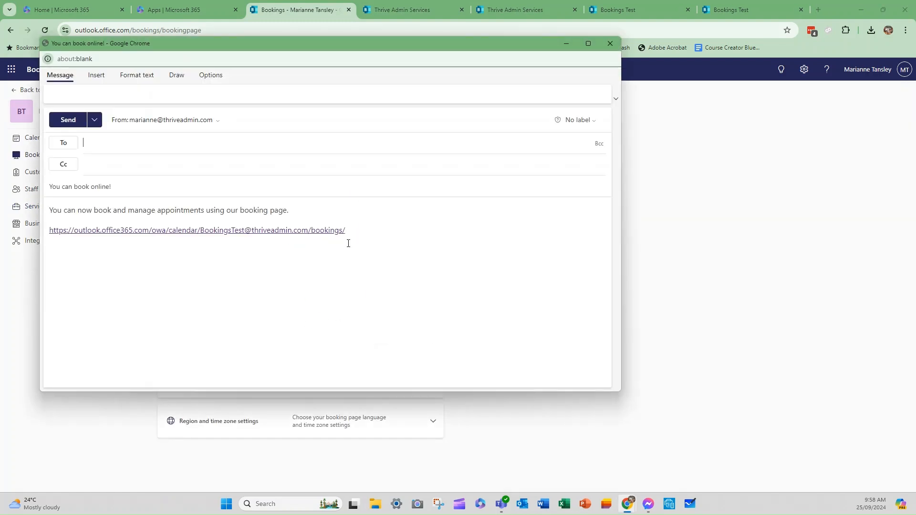
pyautogui.moveTo(347, 231); pyautogui.dragTo(46, 231)
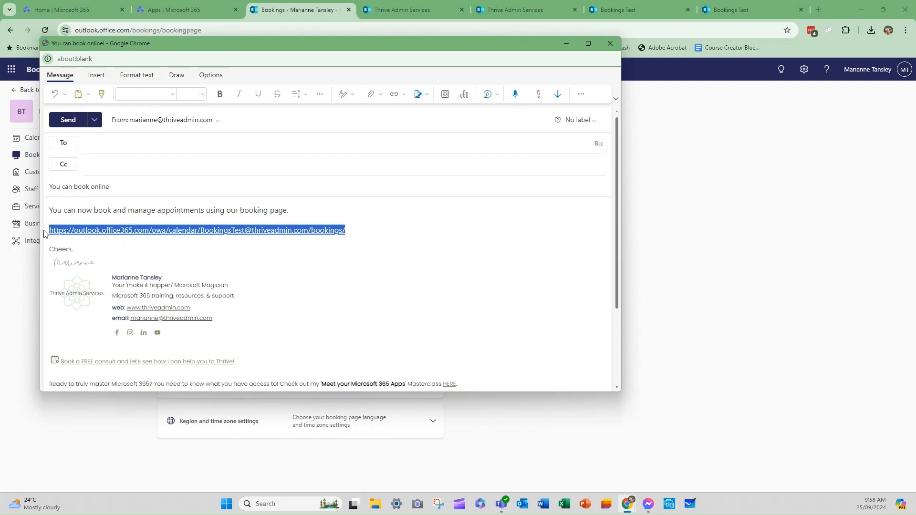
pyautogui.click(394, 96)
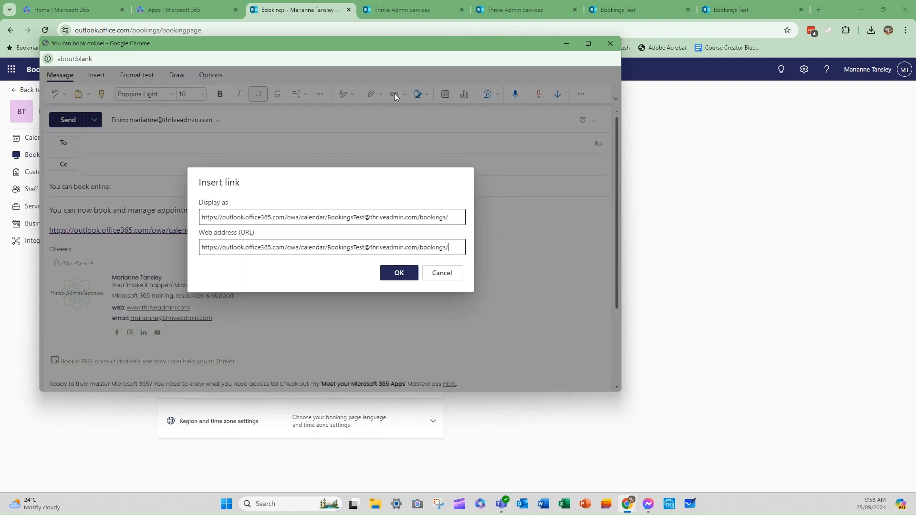
pyautogui.tripleClick(219, 215)
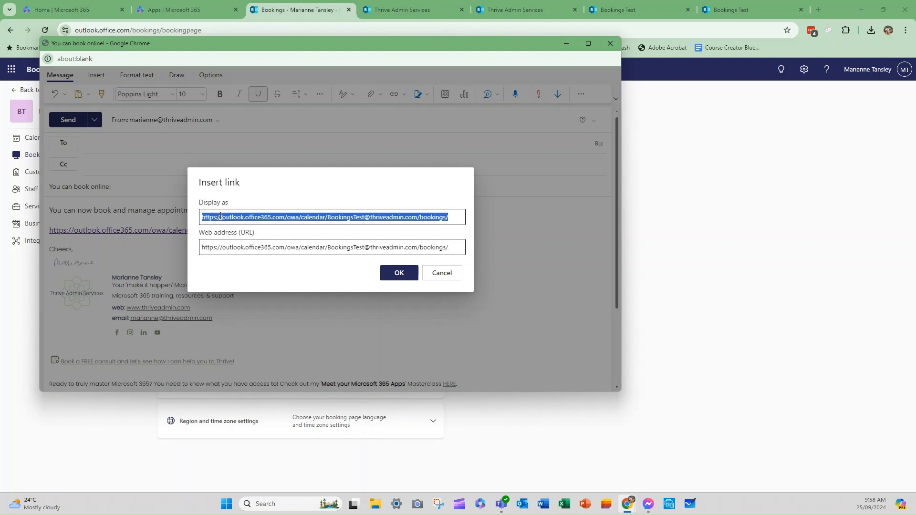
pyautogui.write('Click HERE to book an appointment with me')
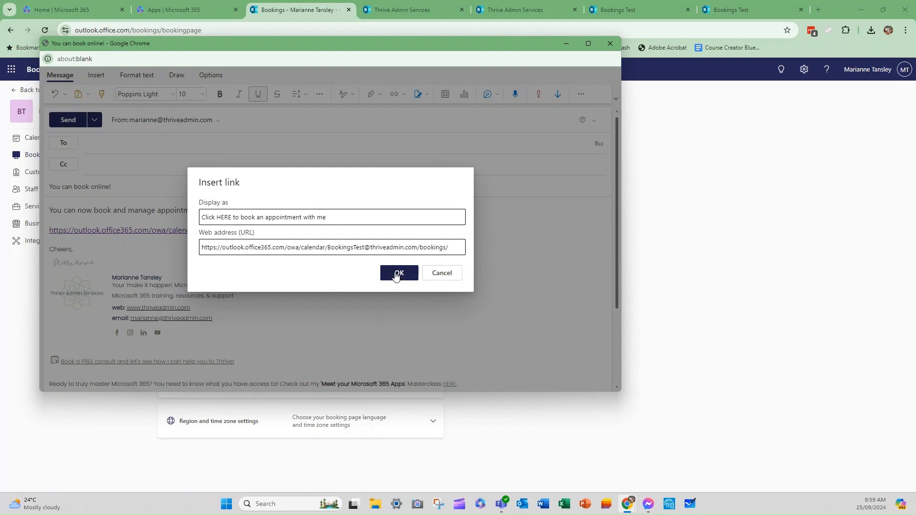
pyautogui.click(397, 273)
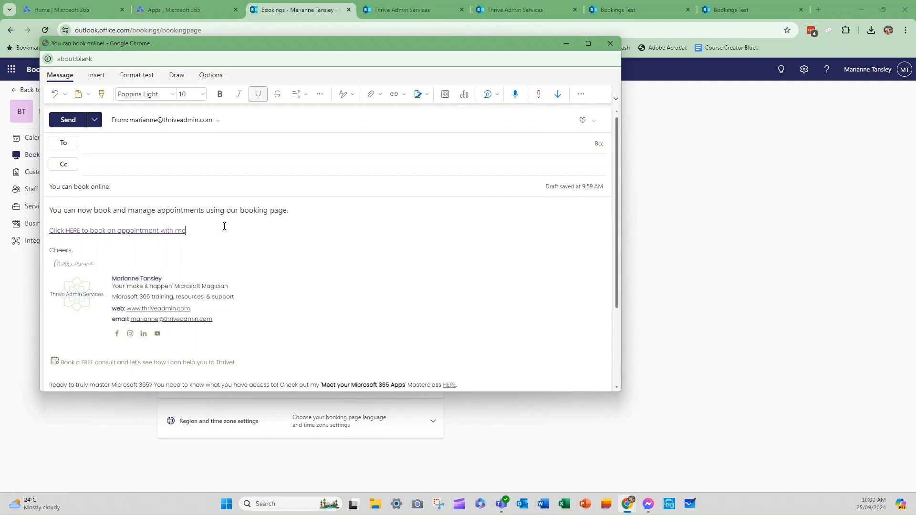
pyautogui.scroll(-1, 208, 165)
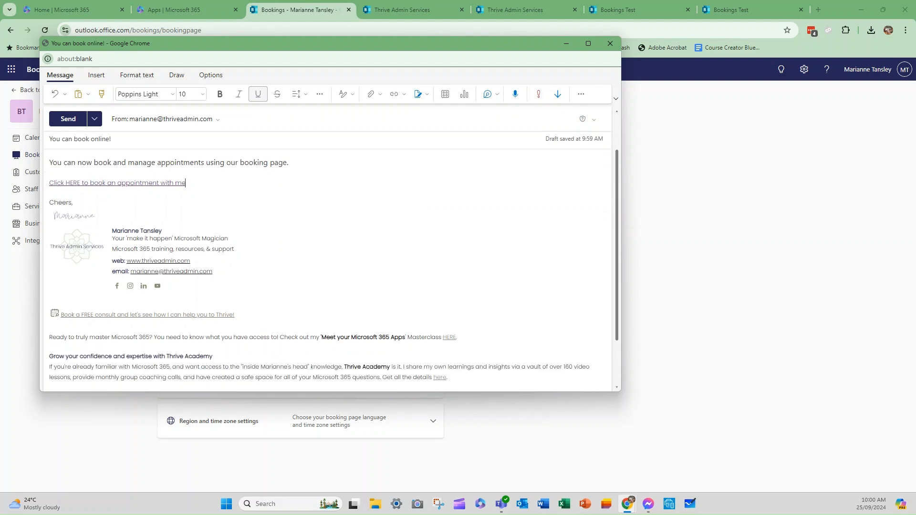